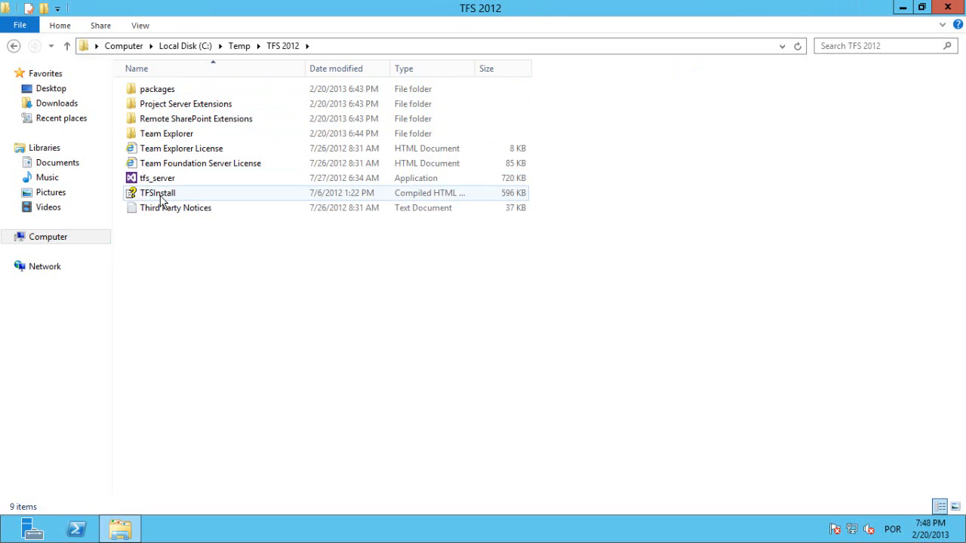
Review the Build Service system requirements and configuration procedure in the TFSInstall guide, and close the guide.
double_click(160, 195)
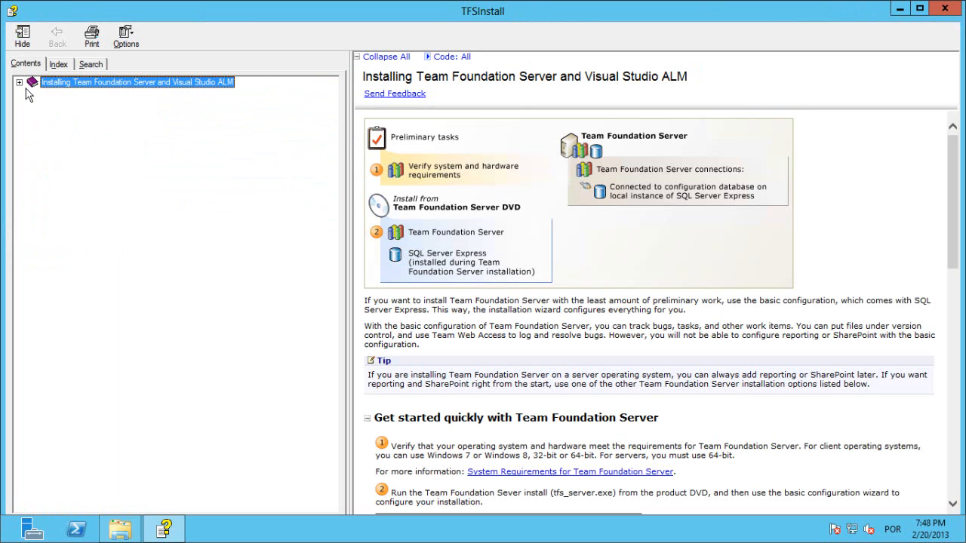
left_click(18, 82)
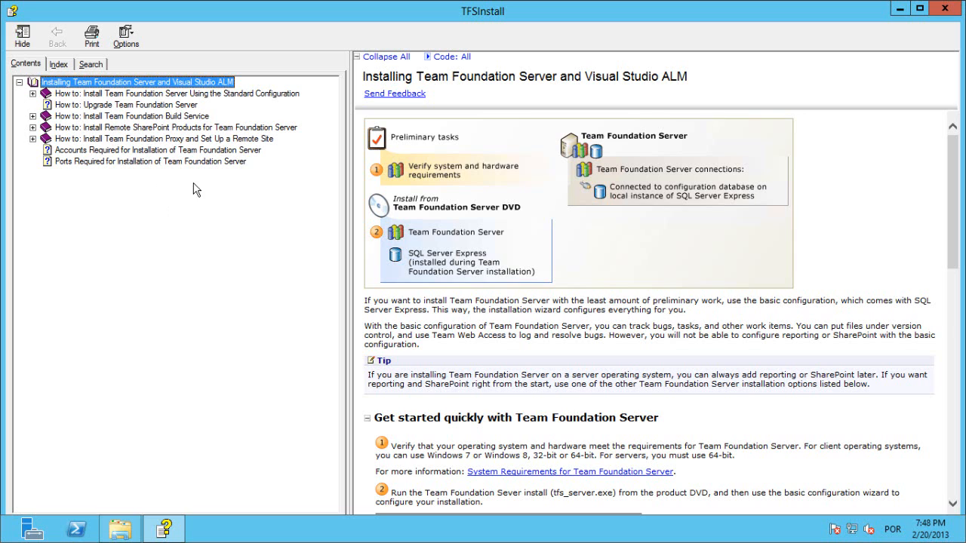
left_click(159, 117)
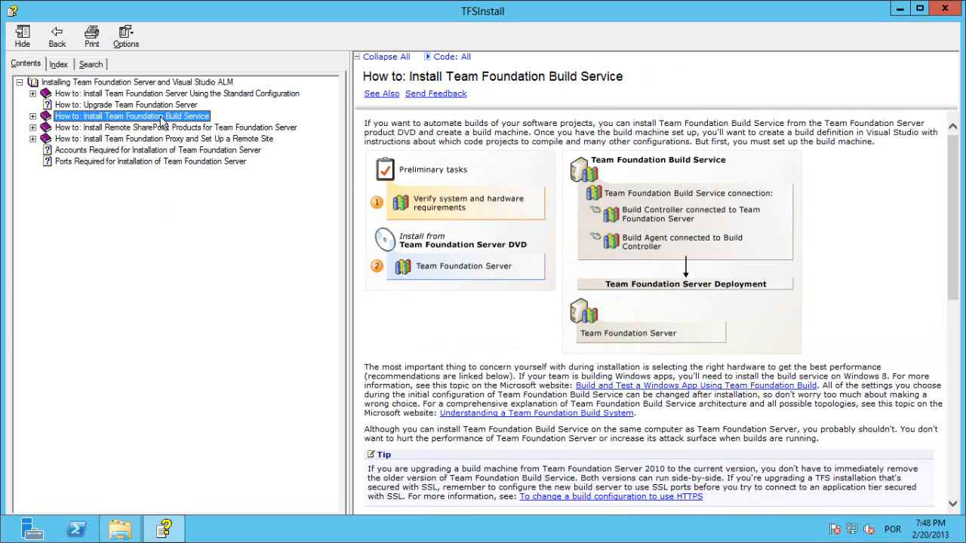
left_click(32, 116)
left_click(80, 128)
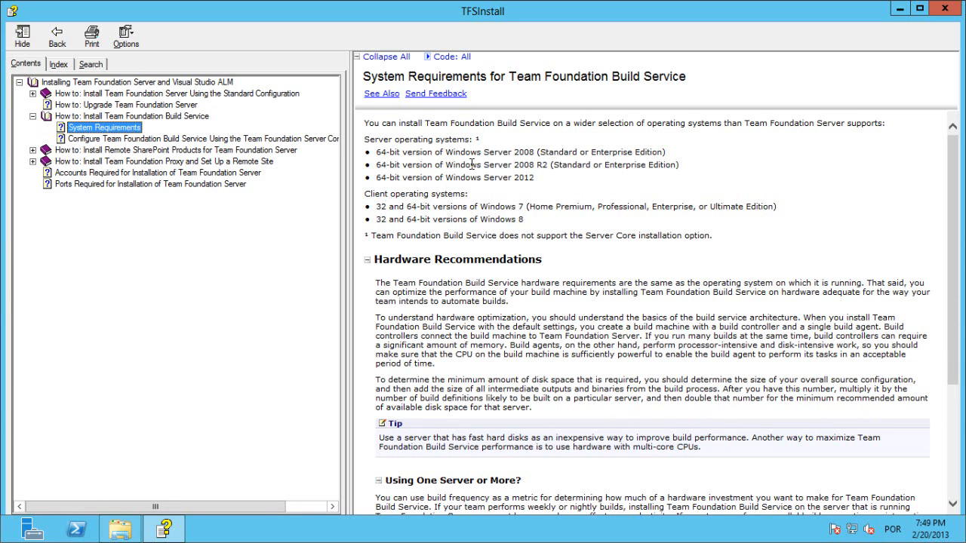
left_click(129, 142)
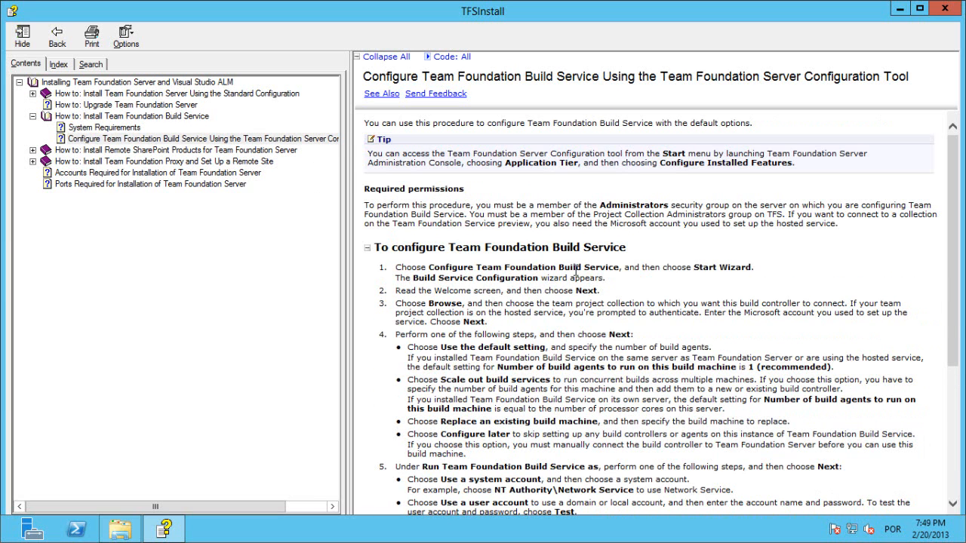
scroll(683, 382, "down", 5)
scroll(668, 404, "up", 5)
left_click(945, 7)
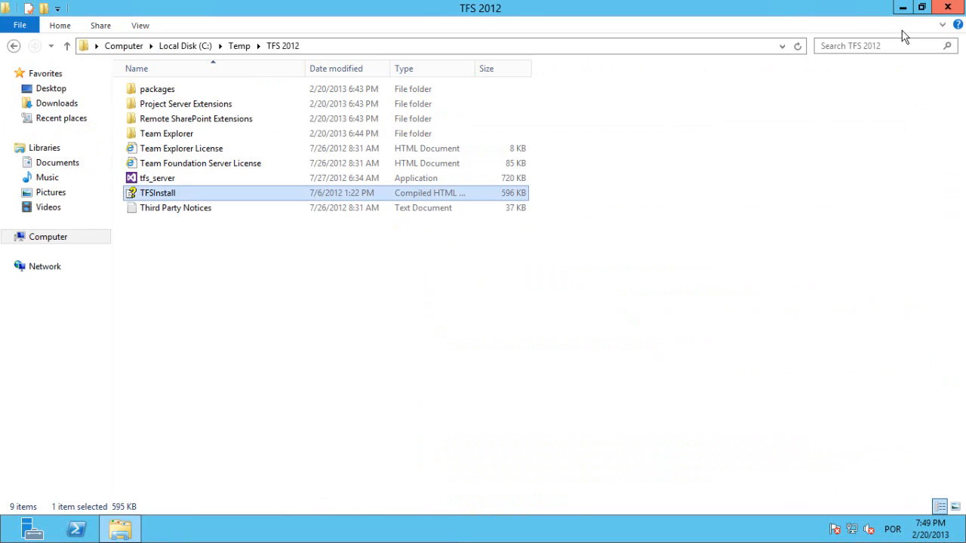
Run the tfs_server installer, accept the license terms and install Team Foundation Server 2012 to the default folder.
double_click(155, 181)
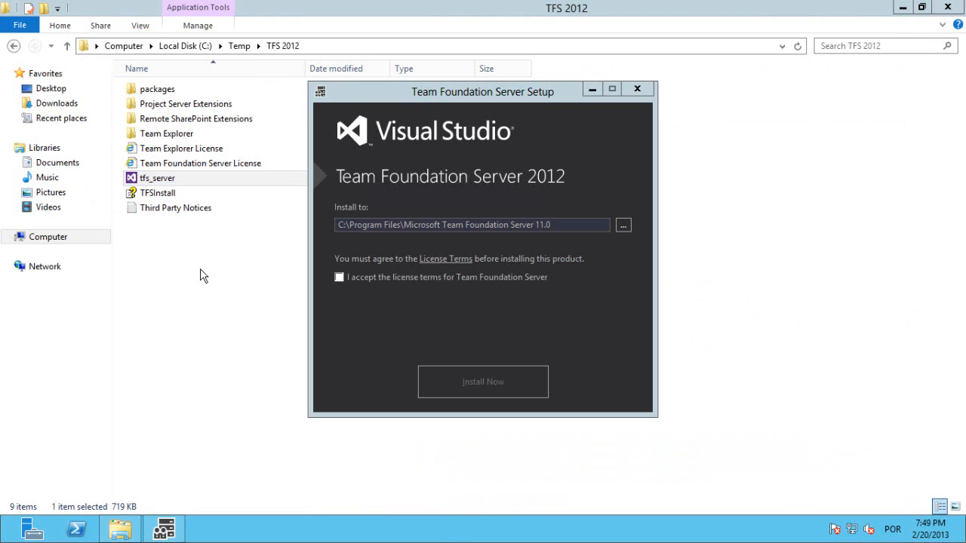
left_click(340, 277)
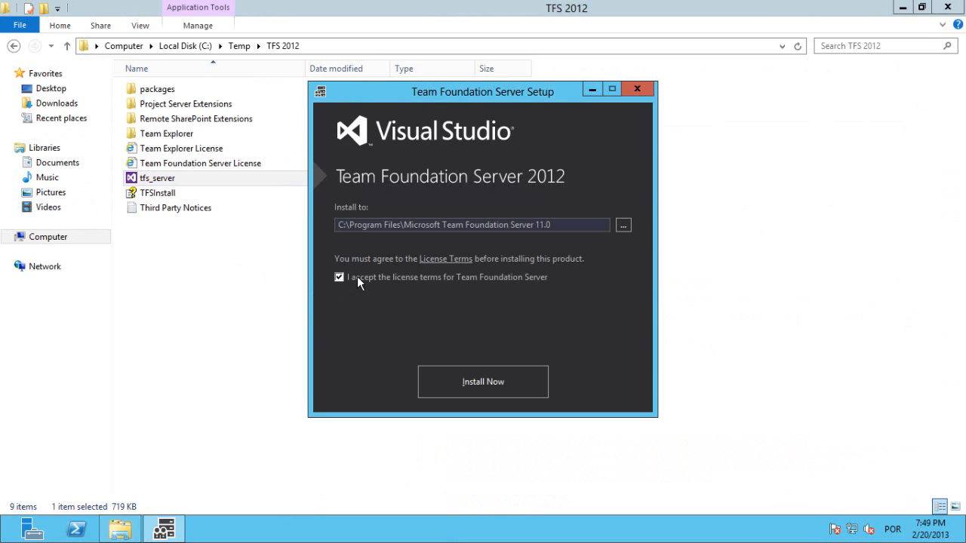
left_click(464, 384)
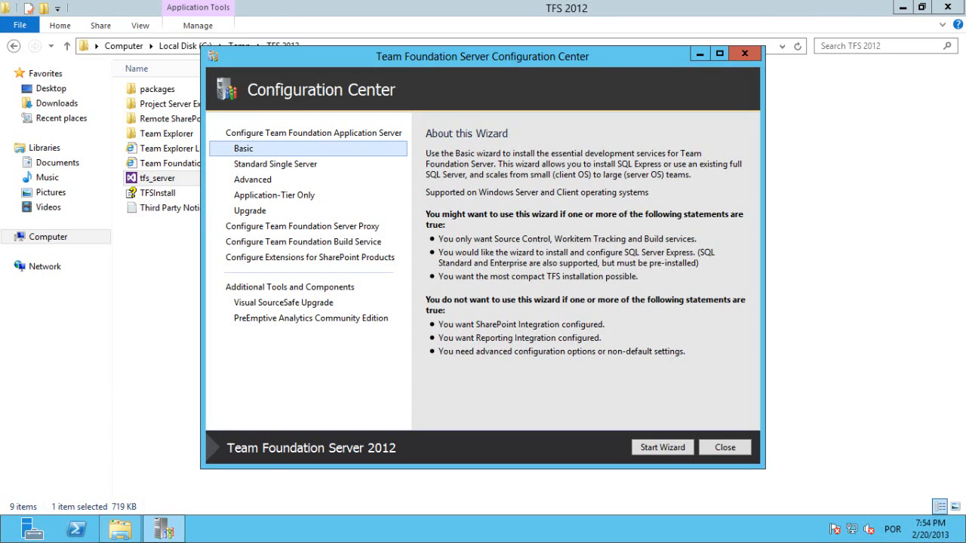
Start the Configure Team Foundation Build Service wizard and proceed past its welcome page to the project collection selection.
left_click(354, 246)
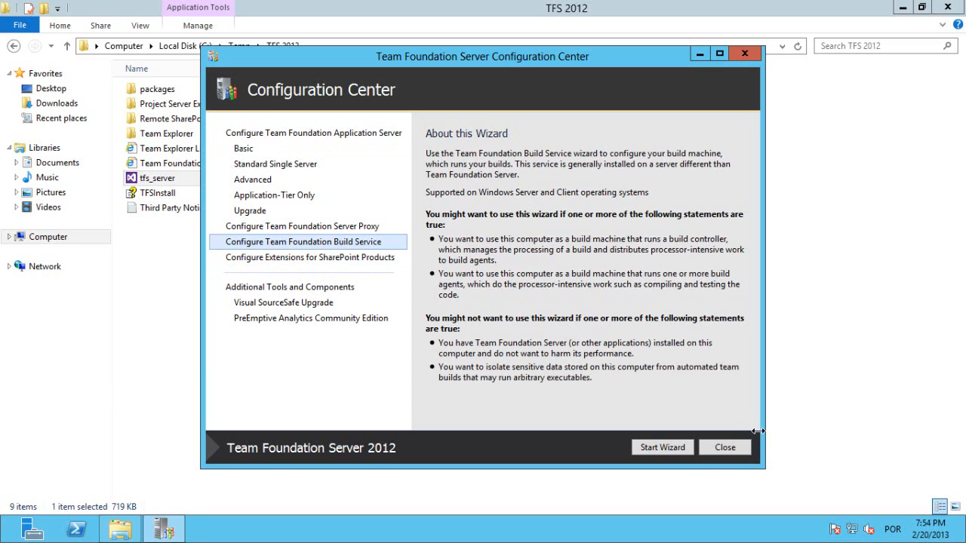
left_click(670, 448)
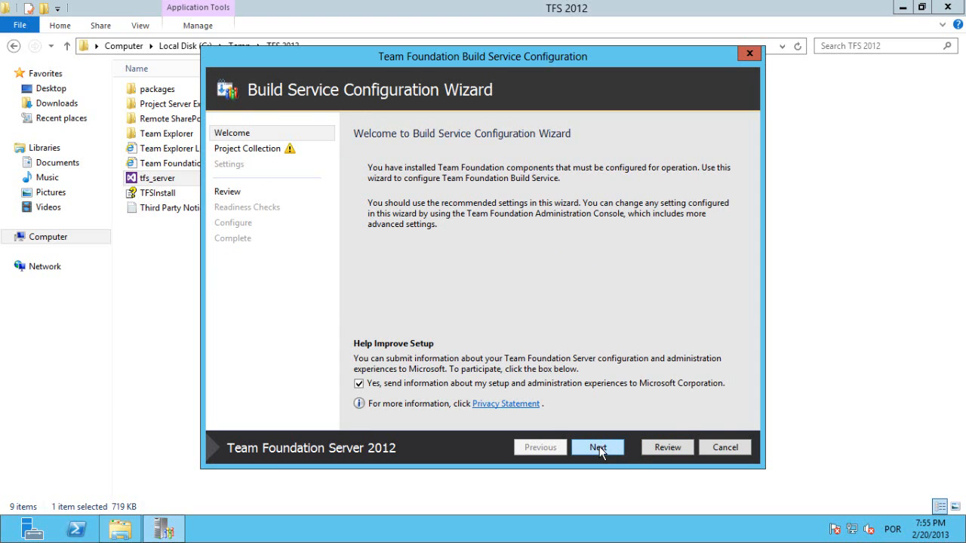
left_click(598, 448)
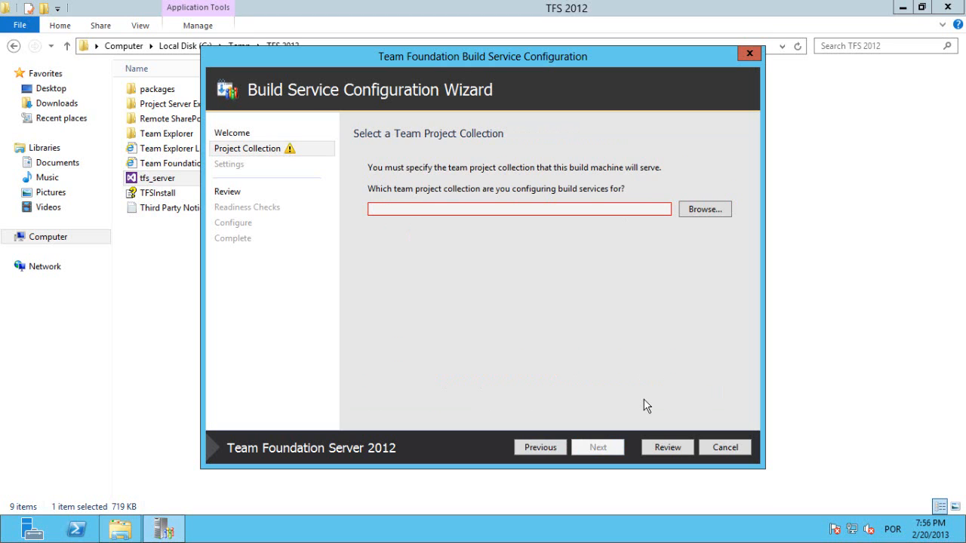
Add the server tfs-app-tier to the Team Foundation Server list, using path tfs, port 8080 and HTTP.
left_click(705, 209)
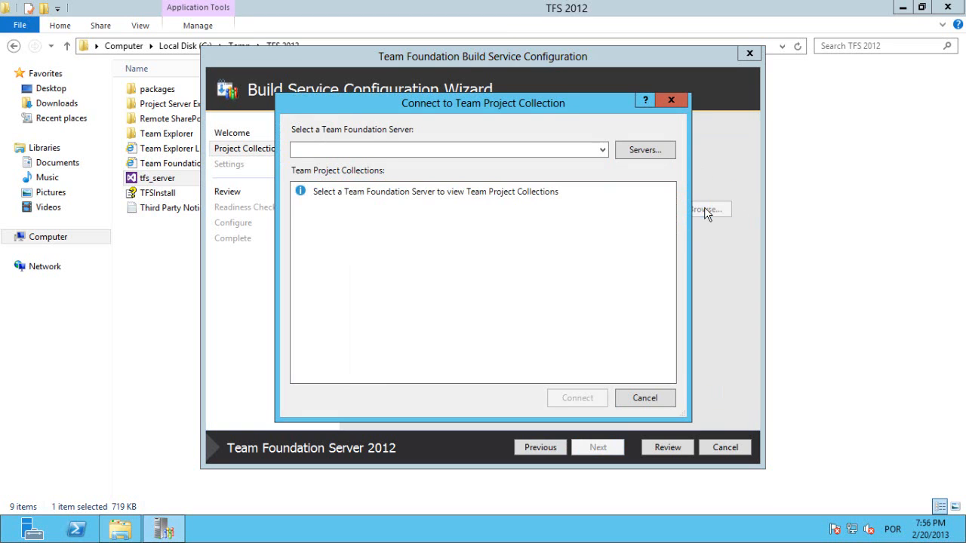
left_click(631, 151)
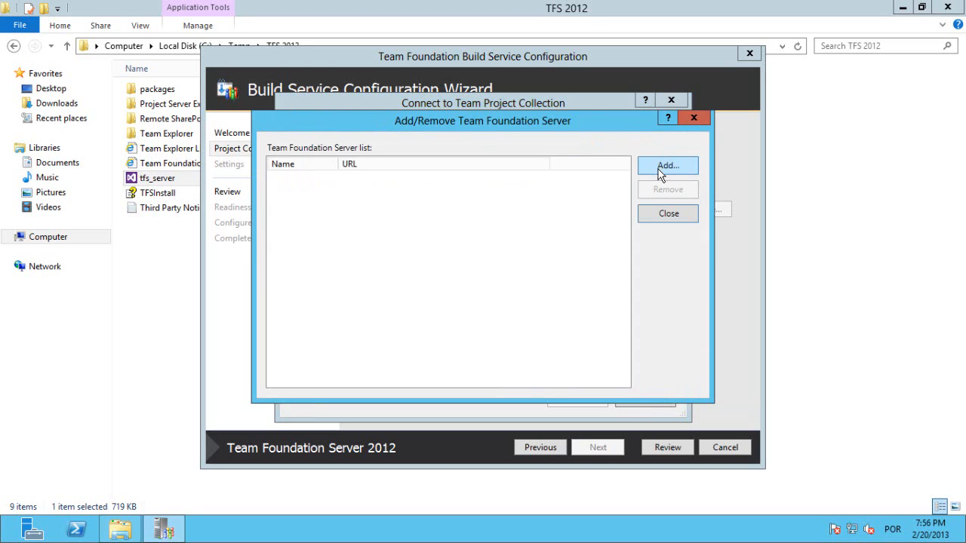
left_click(662, 171)
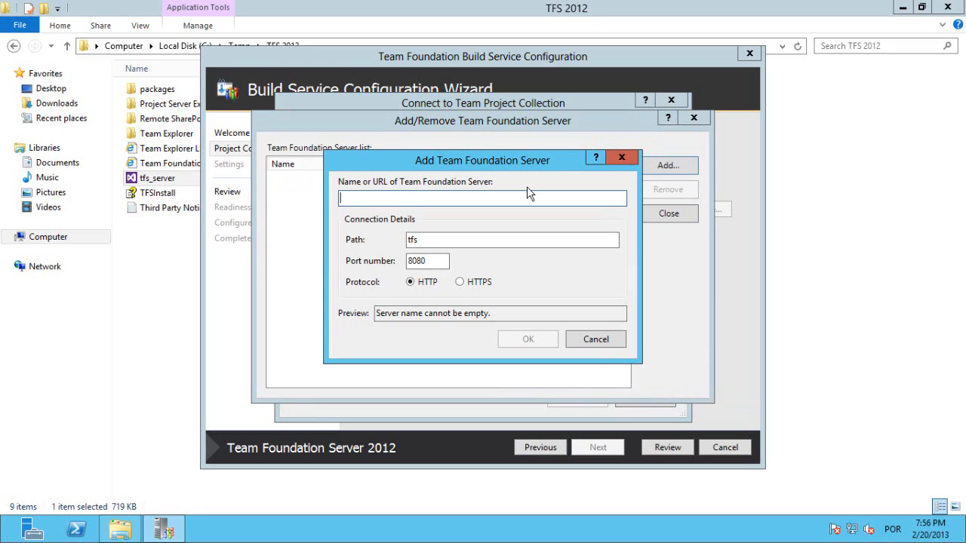
type("tfs")
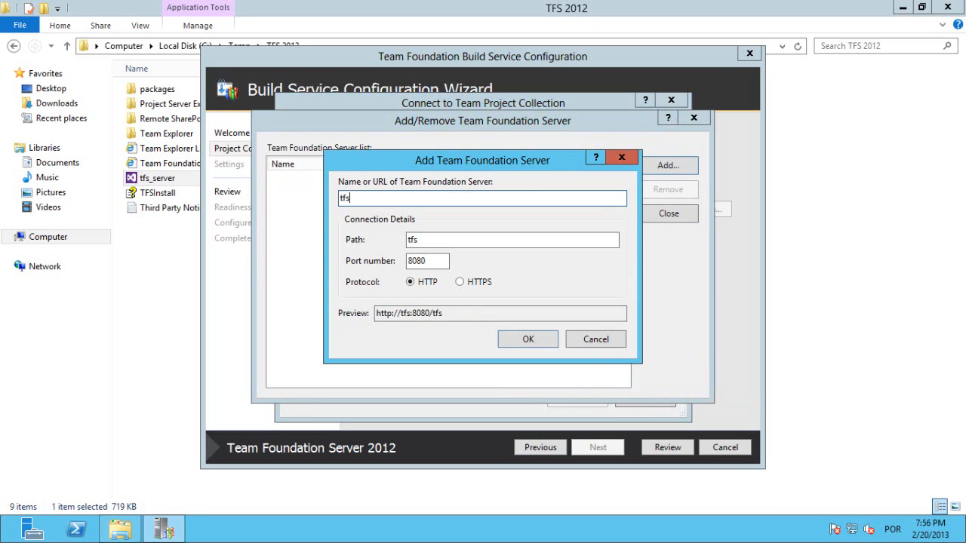
type("-aap-tier")
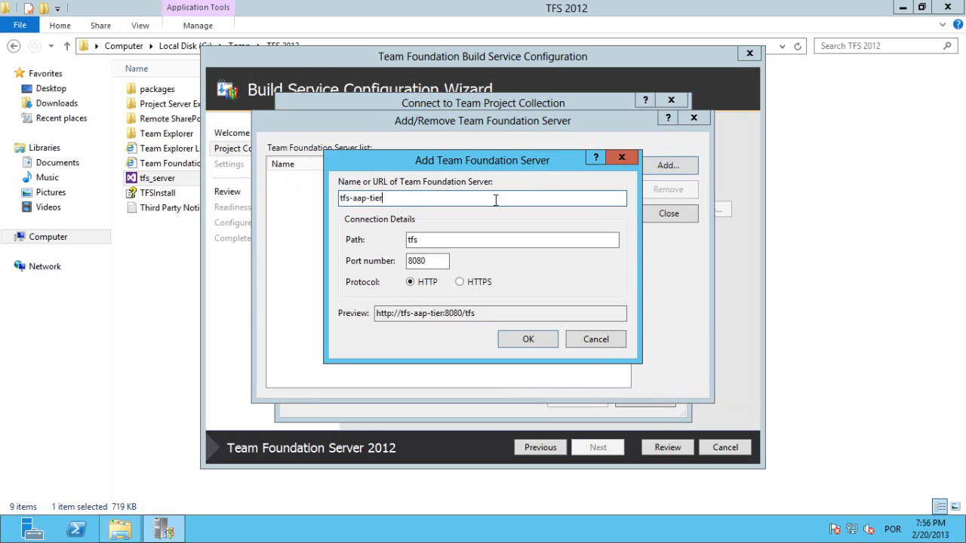
left_click_drag(443, 201, 231, 190)
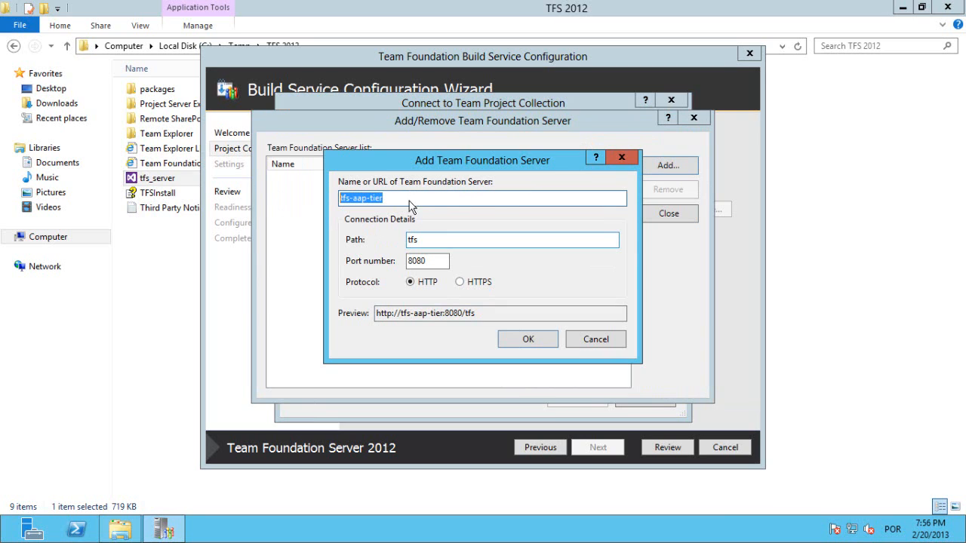
left_click(354, 199)
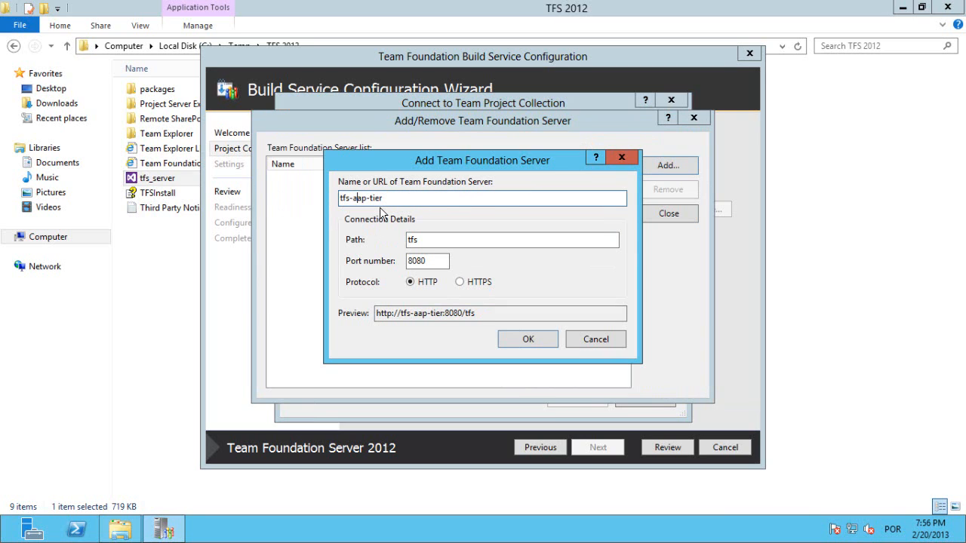
key("Delete")
type("p")
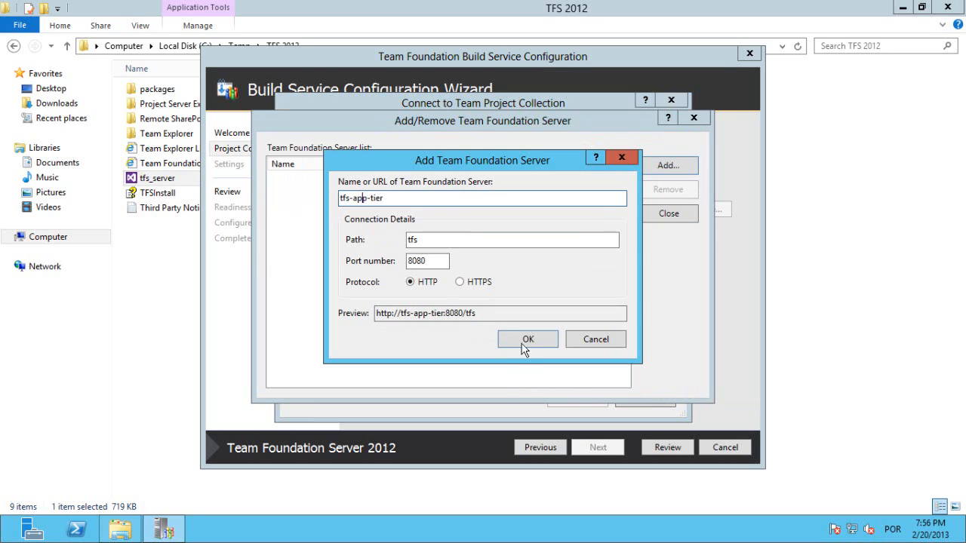
double_click(432, 241)
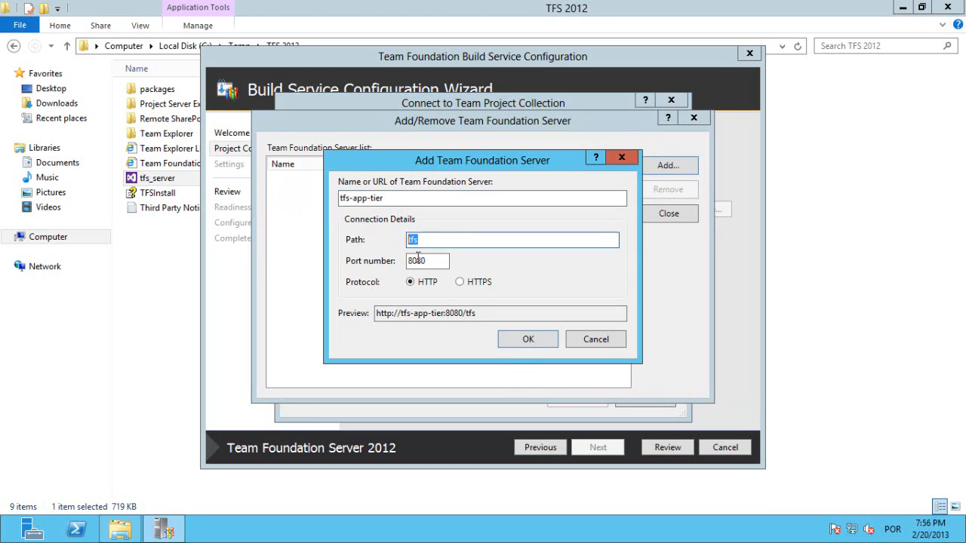
double_click(437, 262)
left_click(528, 339)
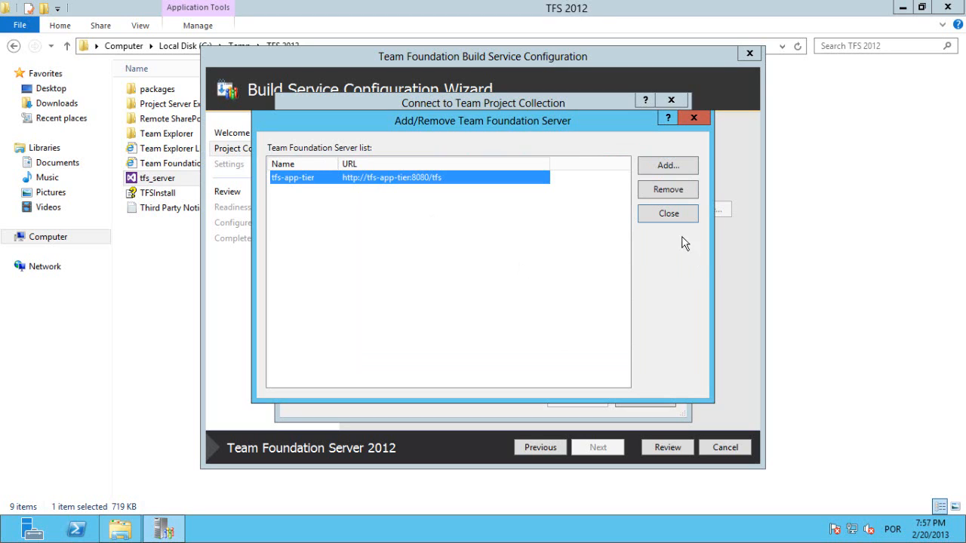
left_click(661, 218)
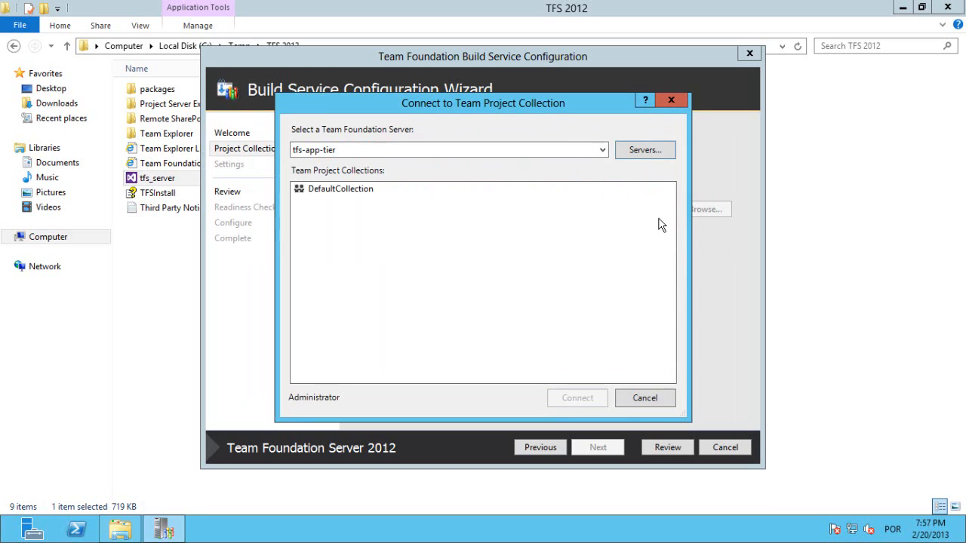
Connect the build machine to DefaultCollection on tfs-app-tier and continue to the build services settings.
left_click(343, 193)
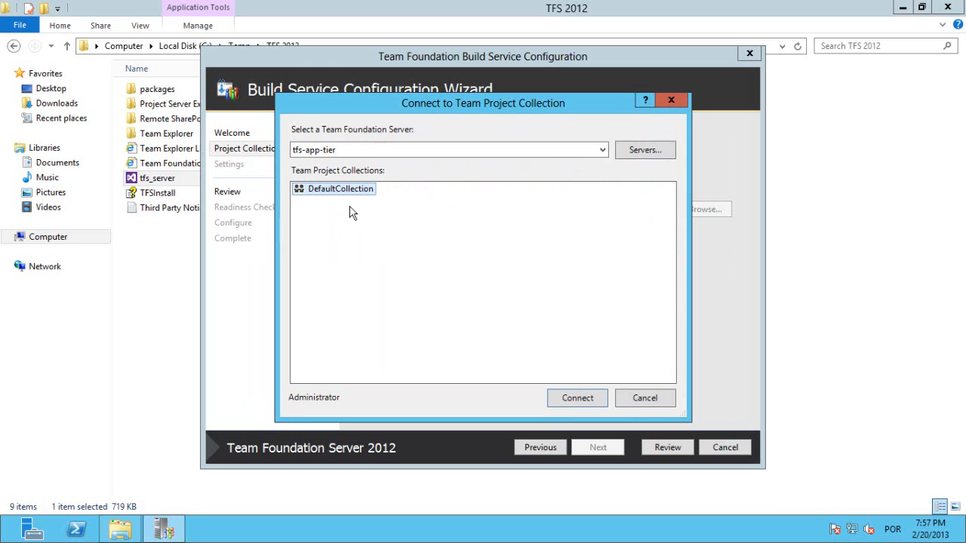
left_click(576, 402)
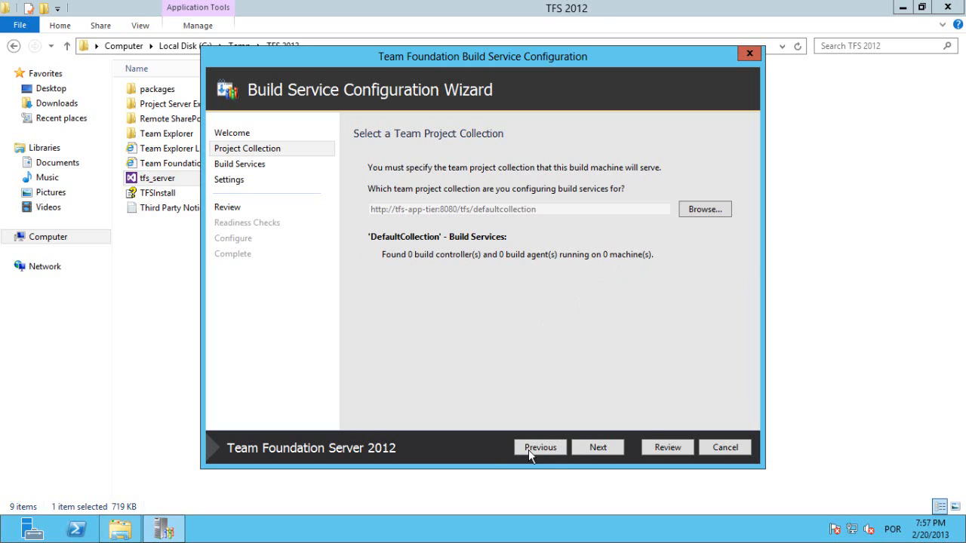
left_click(596, 448)
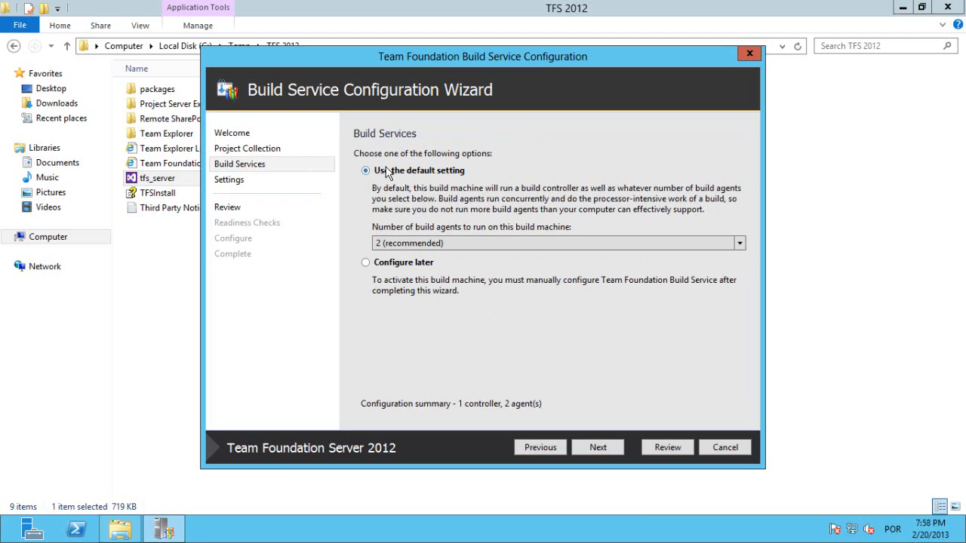
Keep the default build services setting with 2 (recommended) build agents on this machine and continue.
left_click(440, 244)
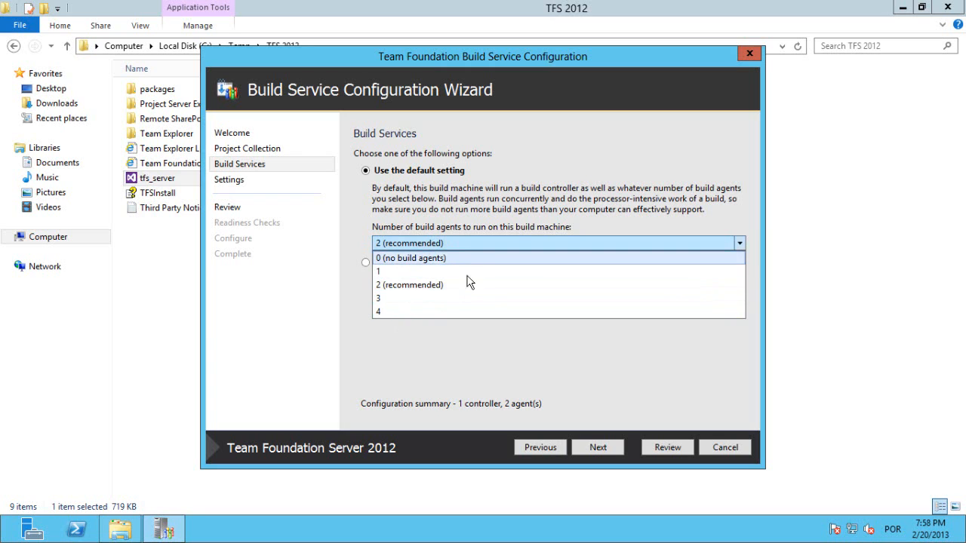
left_click(423, 286)
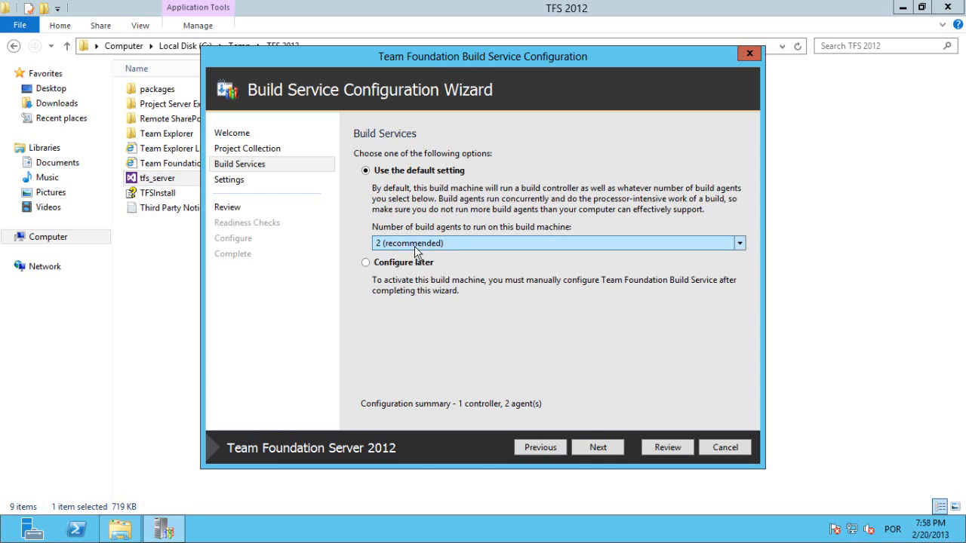
left_click(598, 447)
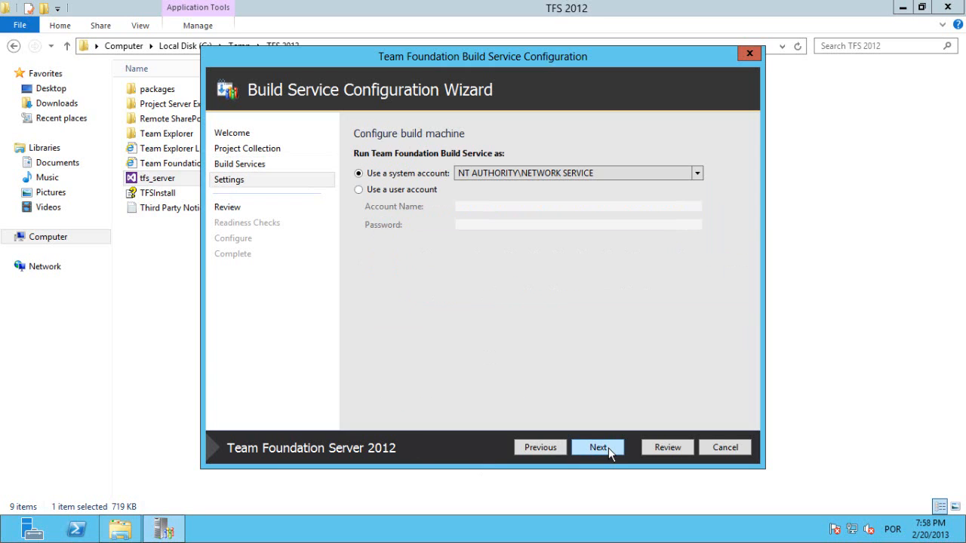
Set the build service to run under the user account TFSBuild, enter the account password and test the credentials.
left_click(383, 189)
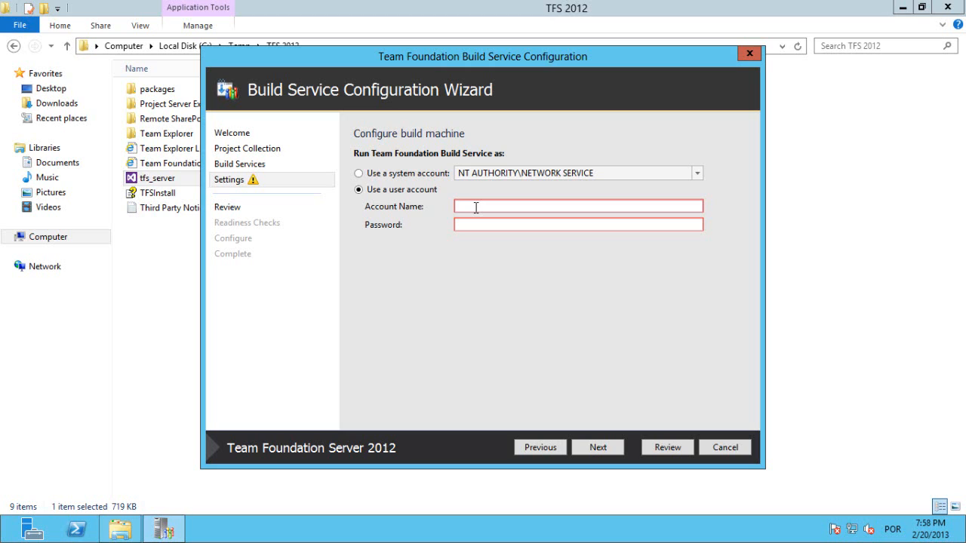
type("TFS")
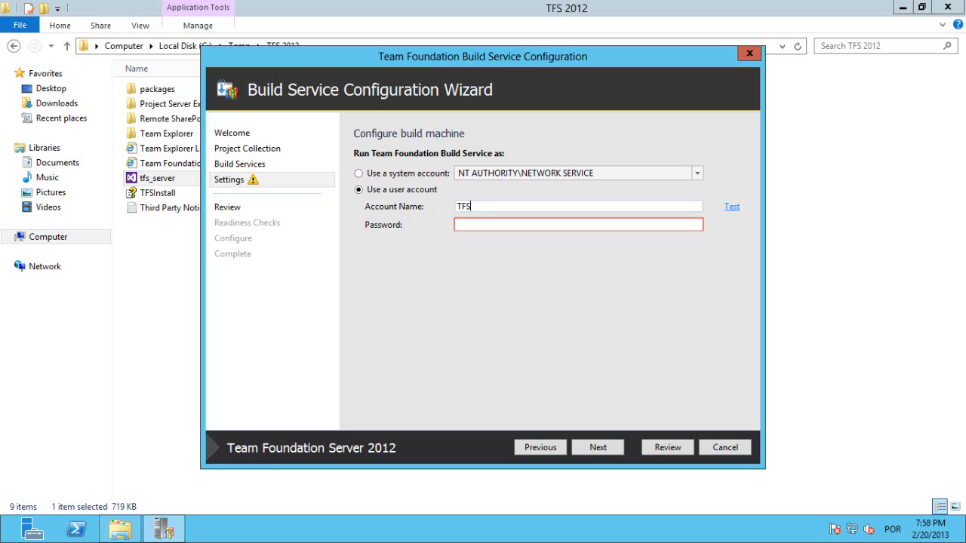
type("Build")
key("Tab")
type("*****")
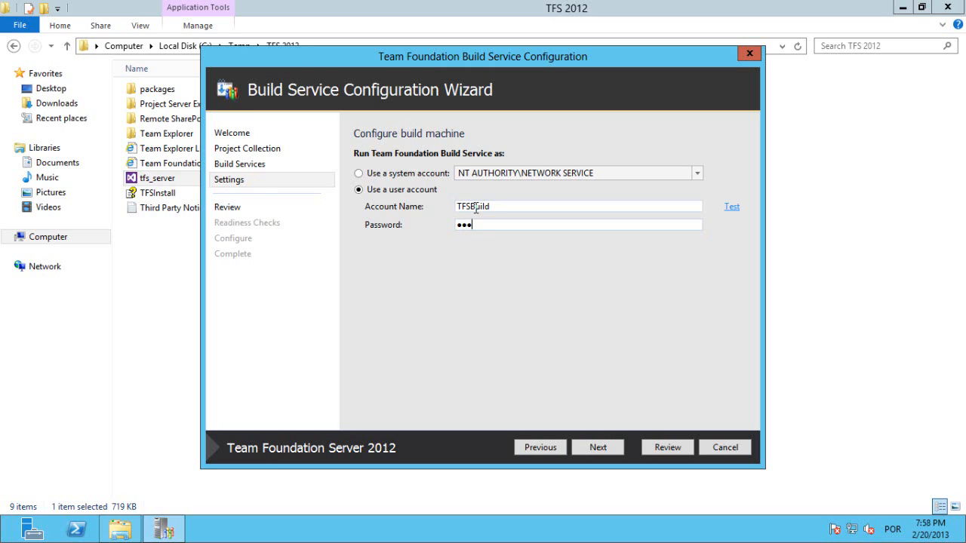
type("**")
left_click(731, 207)
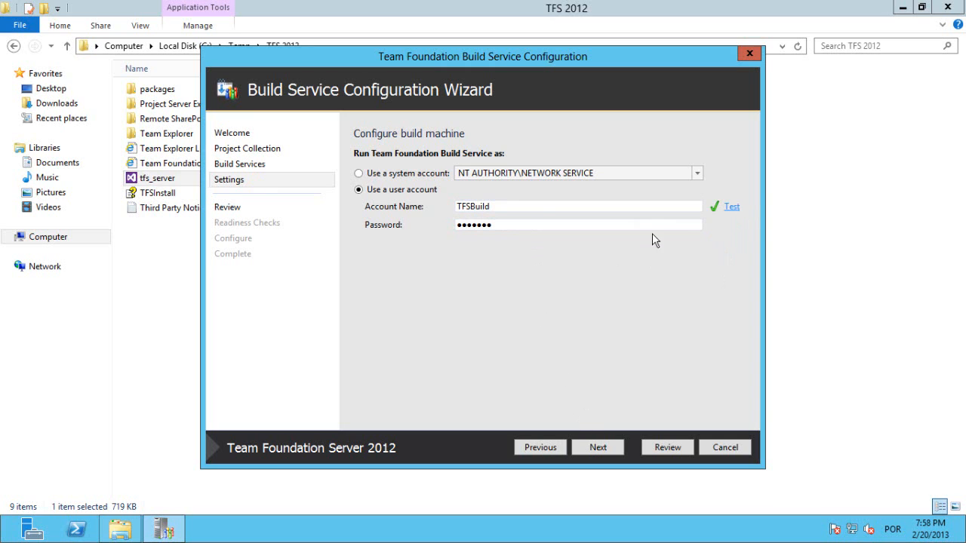
Review the configuration settings, run the readiness checks and apply the build service configuration.
left_click(594, 446)
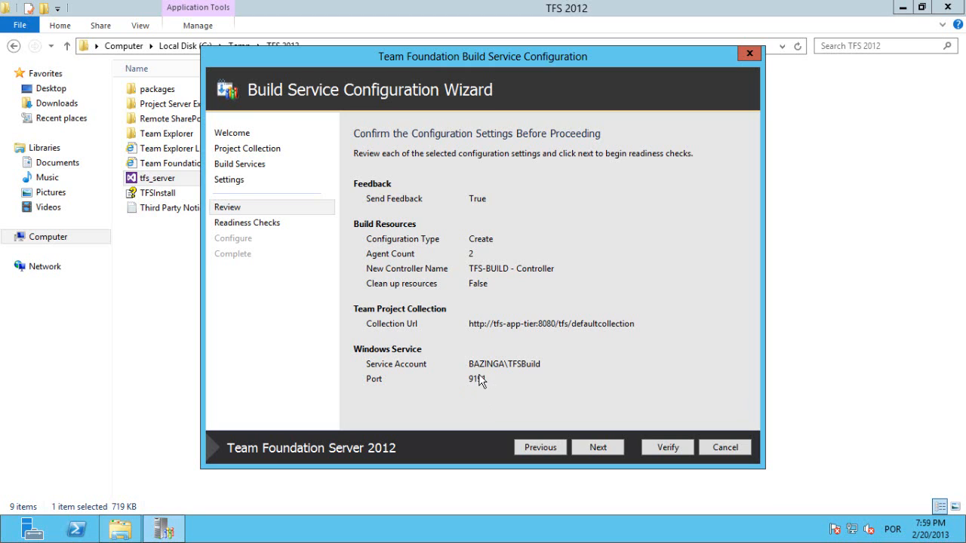
left_click(598, 448)
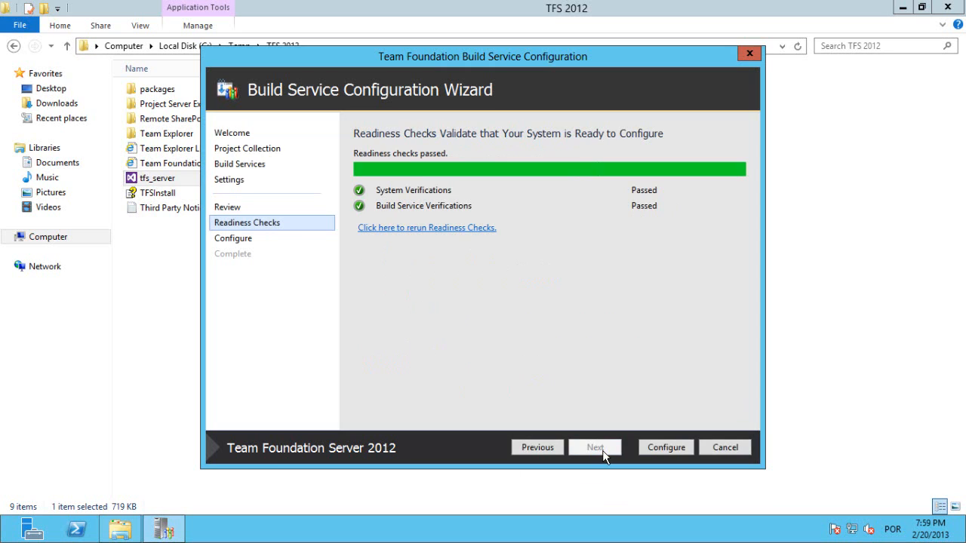
left_click(667, 450)
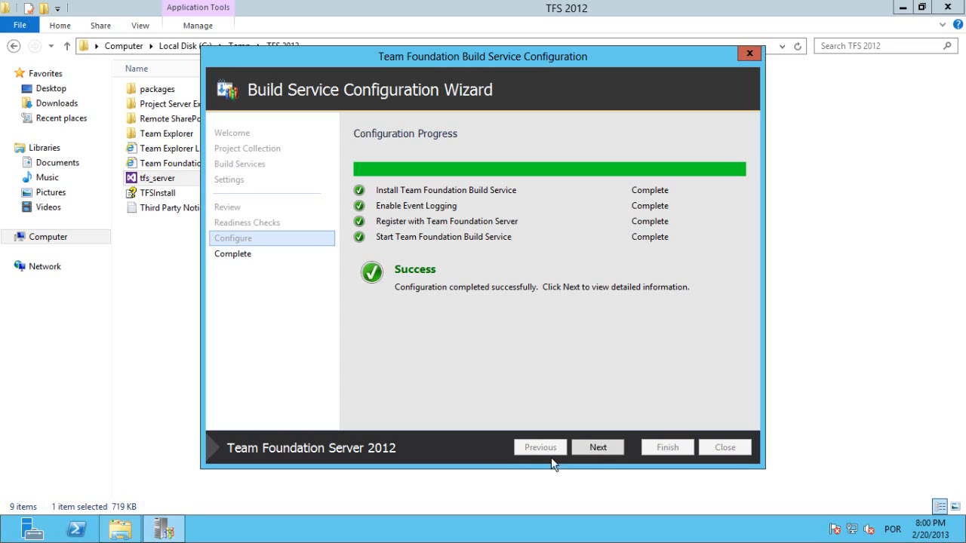
Finish the Build Service Configuration Wizard after its results page and close the Configuration Center.
left_click(597, 446)
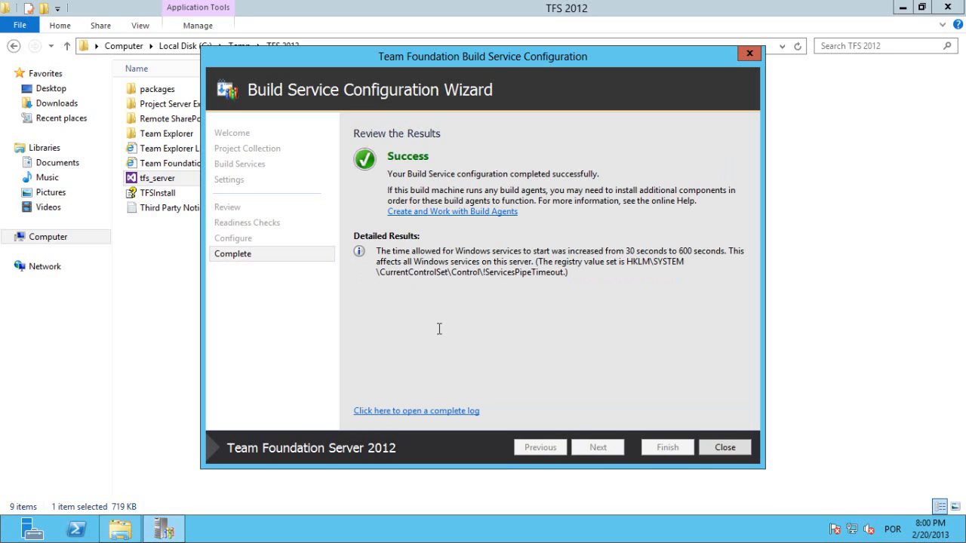
left_click(726, 448)
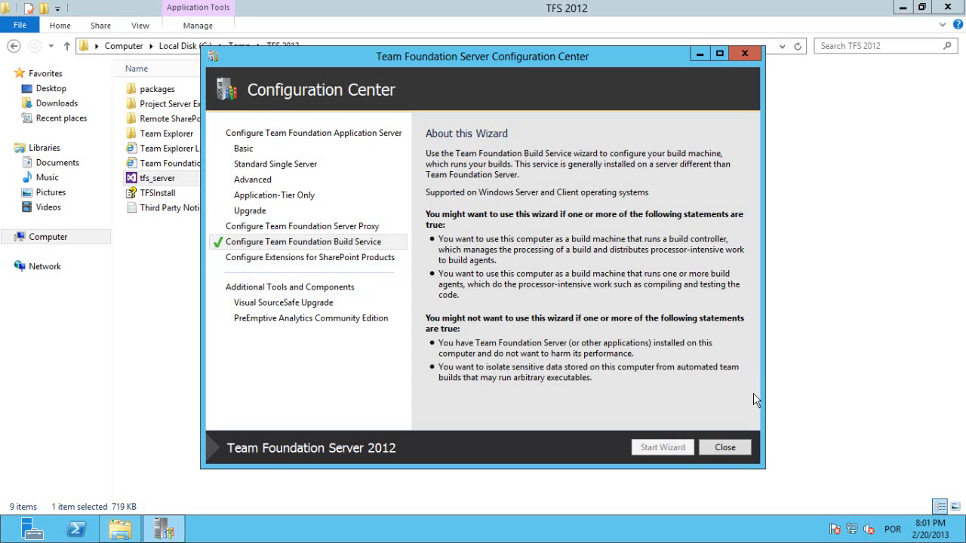
left_click(728, 450)
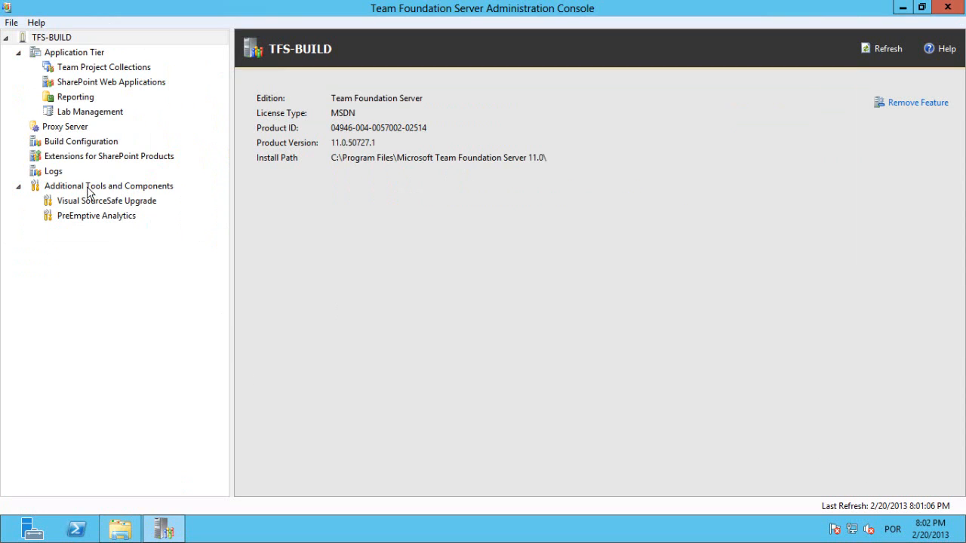
Open the Build Configuration of TFS-BUILD, inspect the build service's properties and close them without changes.
left_click(78, 142)
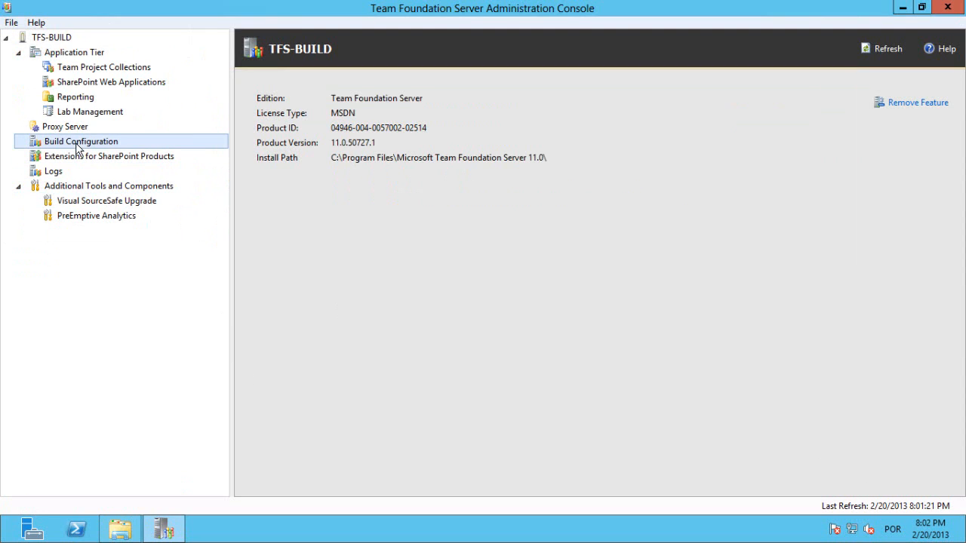
left_click(680, 325)
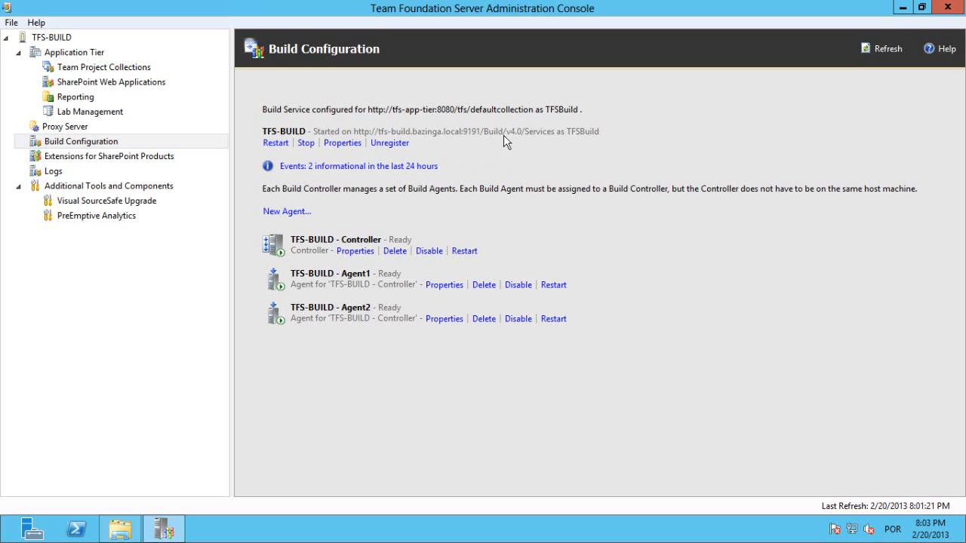
left_click(339, 145)
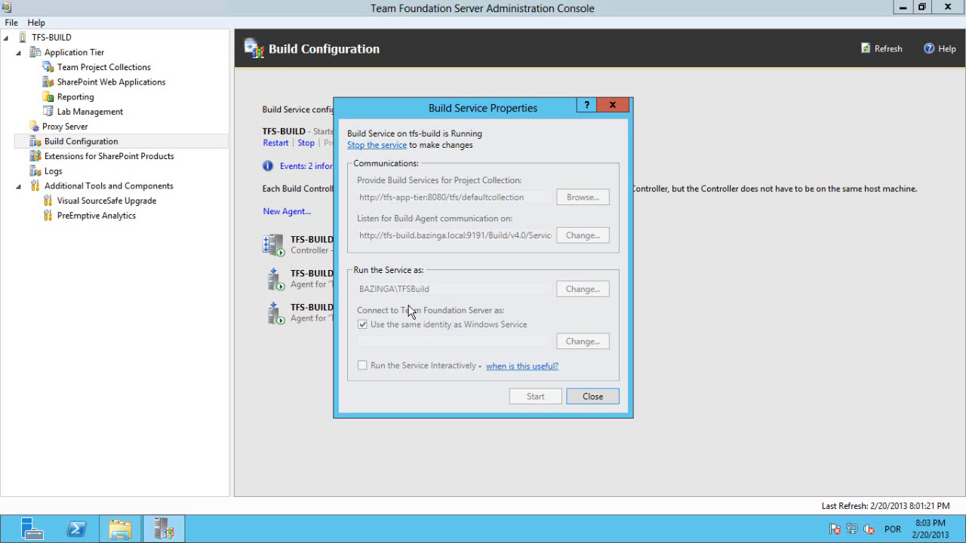
left_click(590, 399)
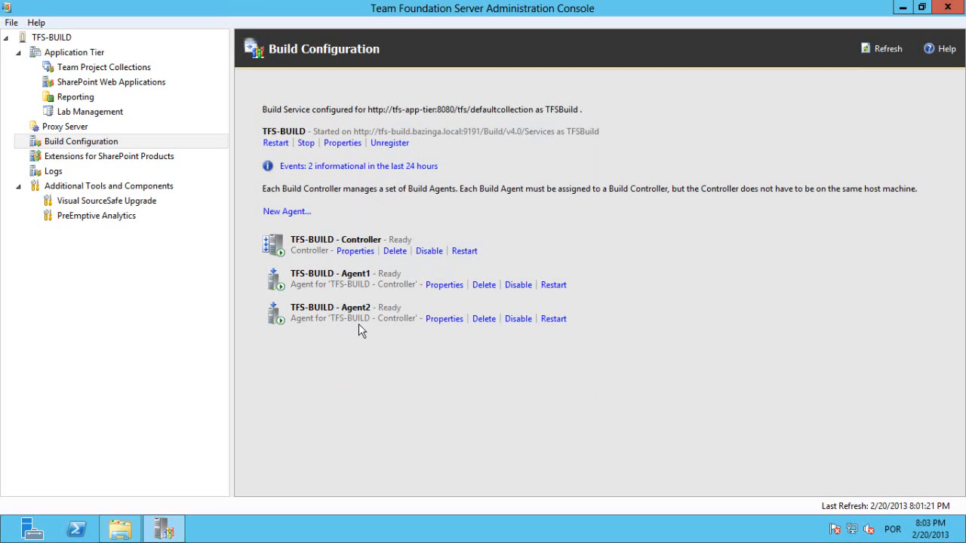
Add a new build agent named "TFS-Build - Agent3" to the TFS-BUILD controller and refresh the build configuration.
left_click(279, 214)
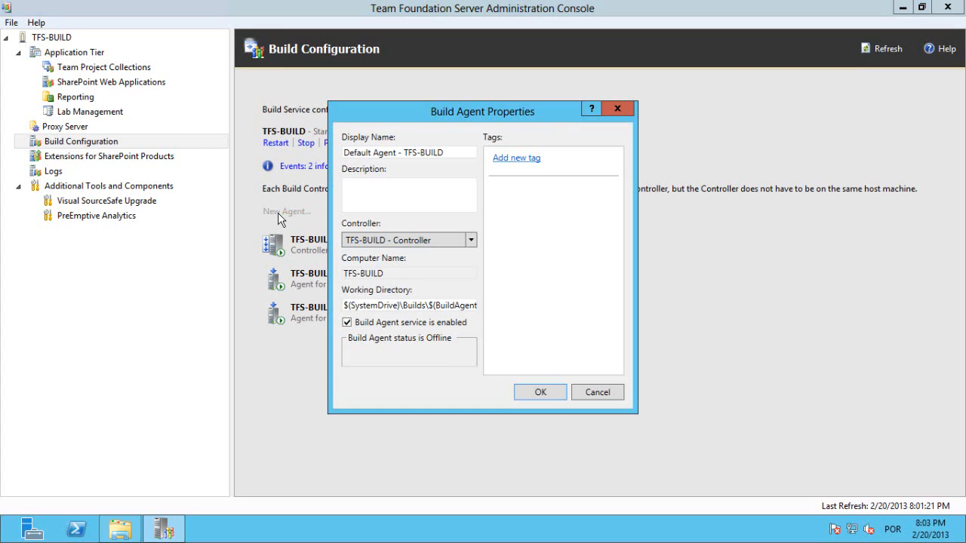
left_click_drag(434, 110, 551, 94)
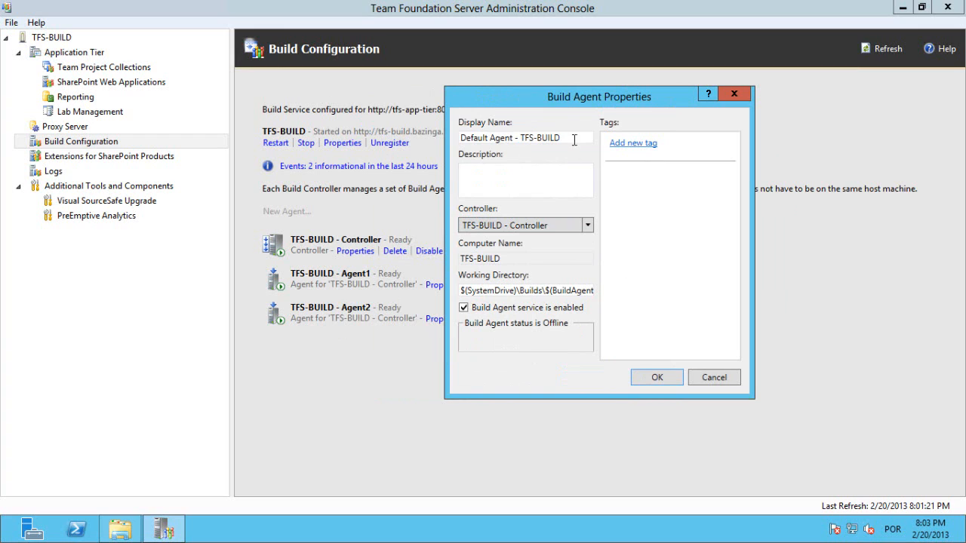
left_click_drag(574, 139, 377, 150)
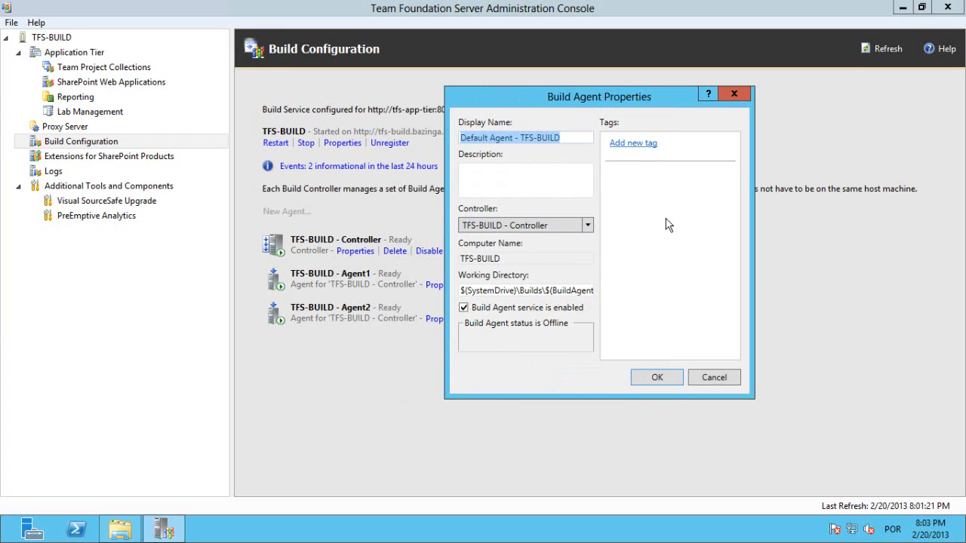
type("TFS")
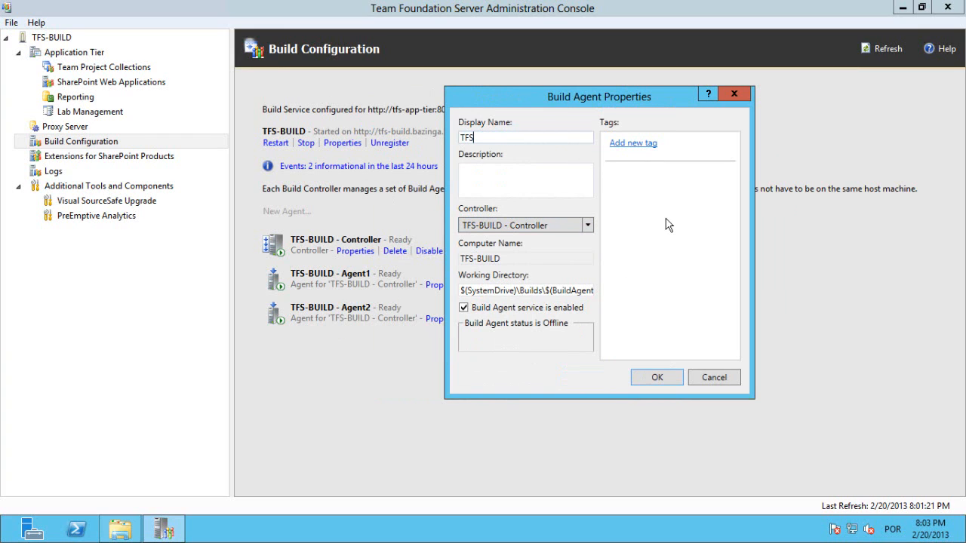
type("-Build - Agent3")
left_click(661, 377)
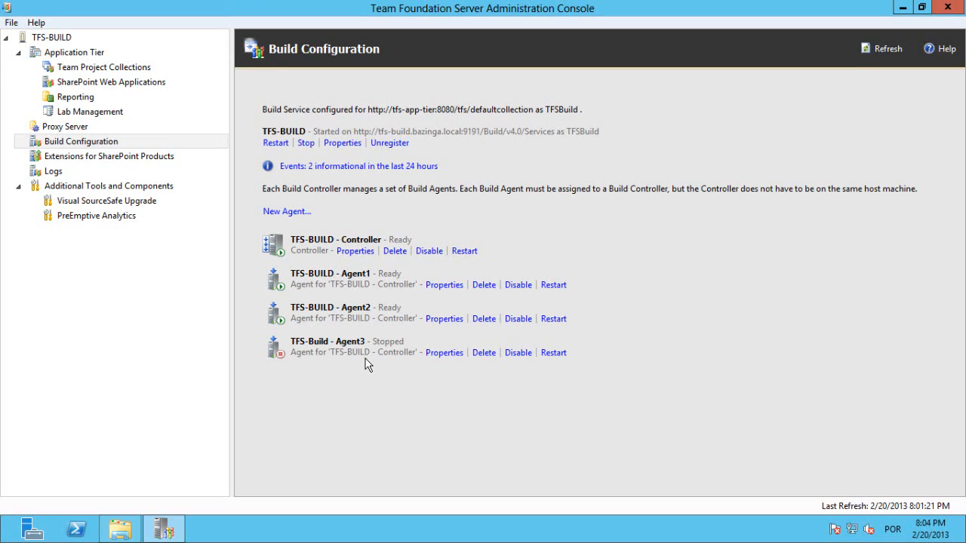
left_click(885, 50)
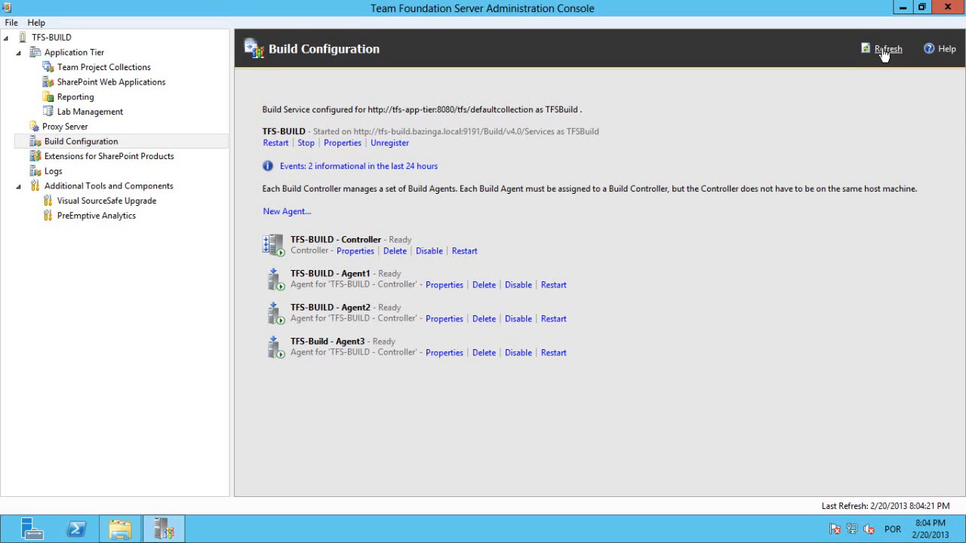